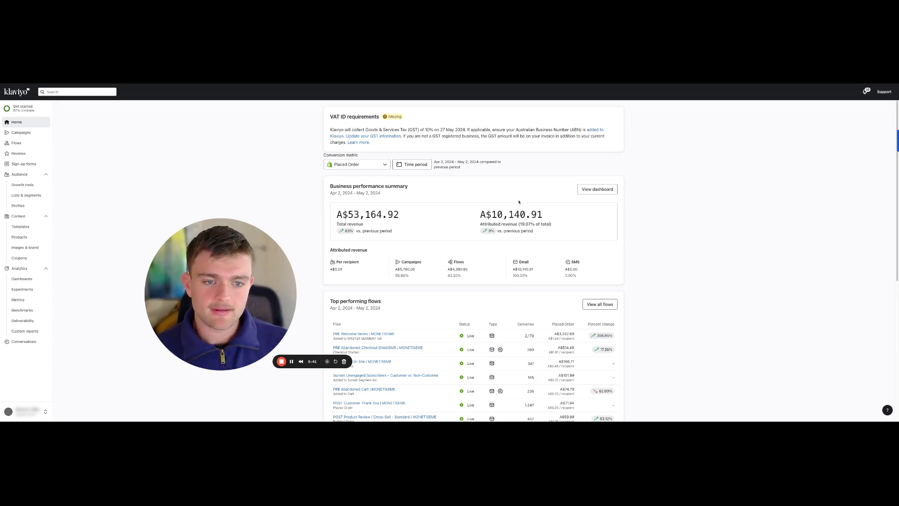
Examine the attributed revenue amount and its share of total revenue in the business performance summary for Apr 2 – May 2, 2024
drag(491, 215, 550, 215)
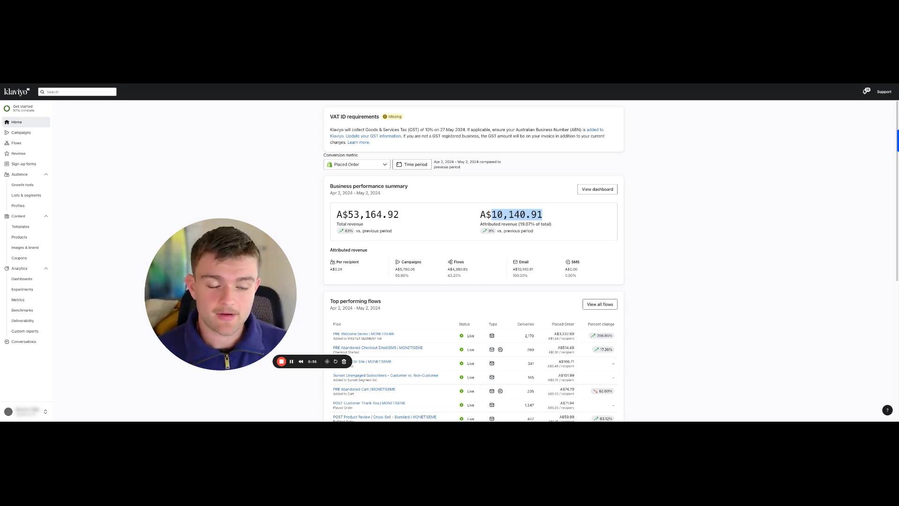
click(692, 240)
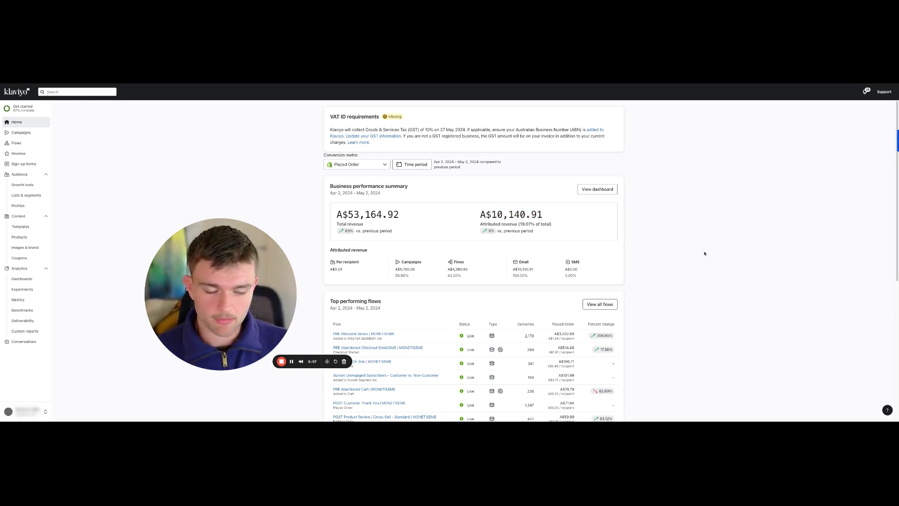
drag(552, 224, 519, 224)
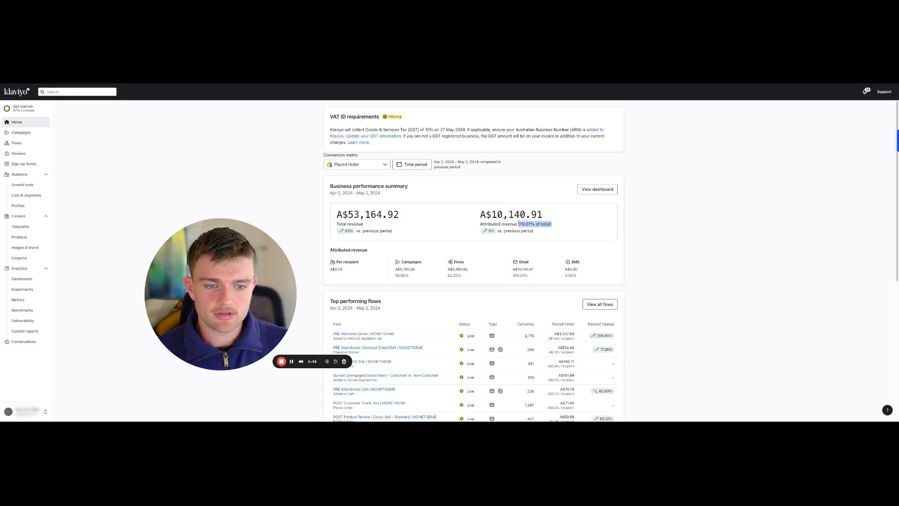
click(647, 246)
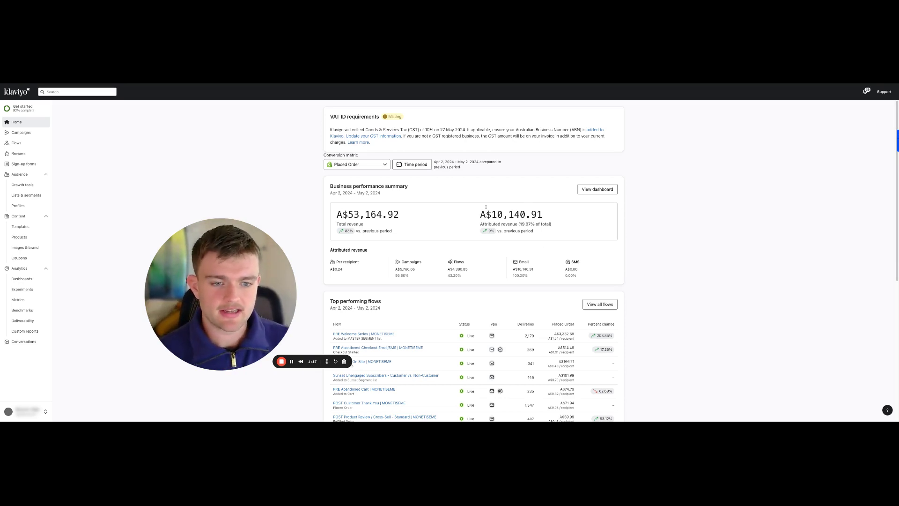
scroll(646, 211, down, 3)
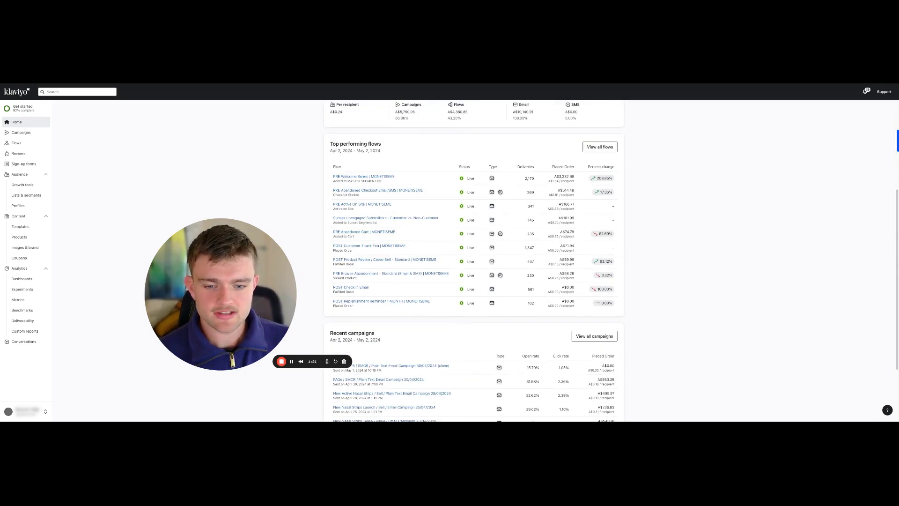
scroll(473, 257, up, 3)
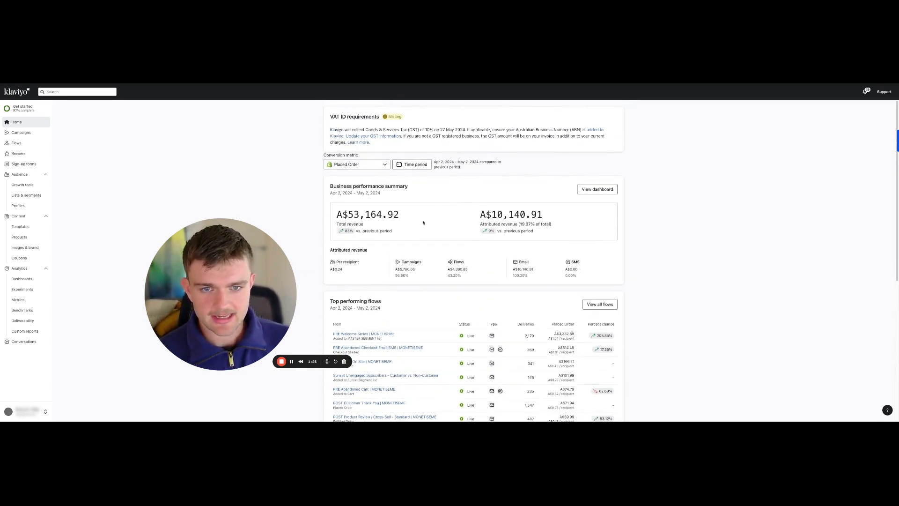
drag(520, 224, 551, 225)
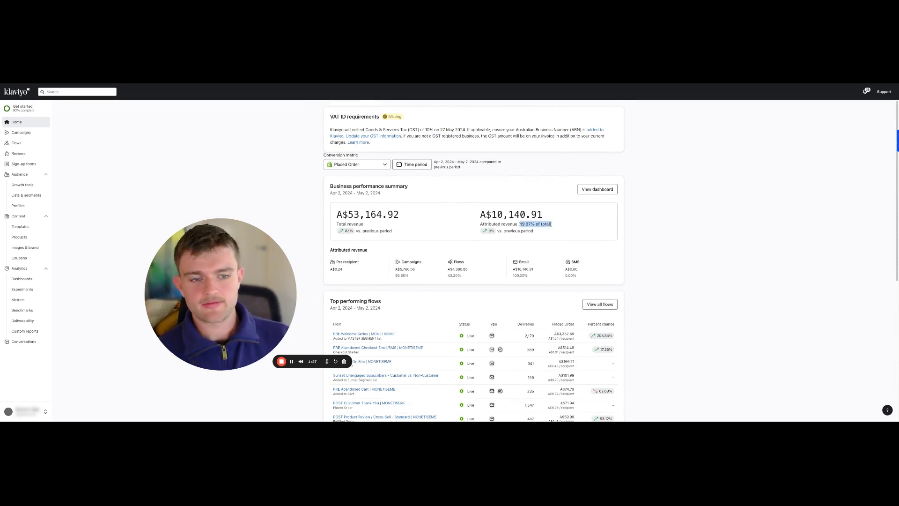
click(411, 257)
Compare the attributed revenue from campaigns with that from flows in the business performance summary
drag(394, 270, 469, 270)
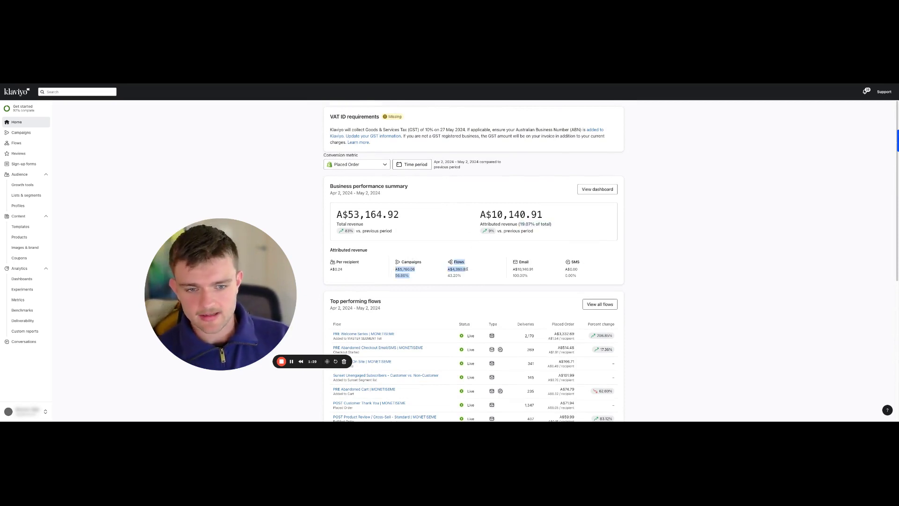
click(696, 283)
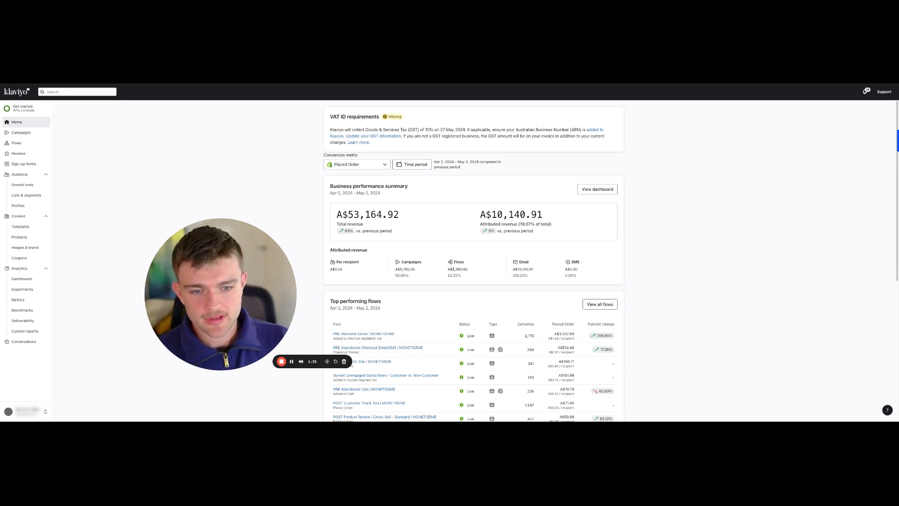
mouse_move(453, 269)
mouse_down()
mouse_move(475, 271)
mouse_move(445, 277)
mouse_up()
click(485, 274)
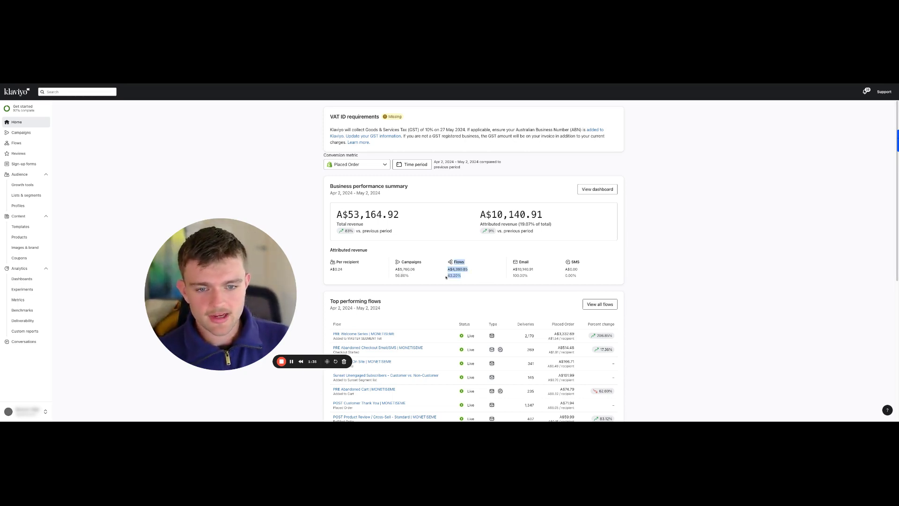
click(662, 289)
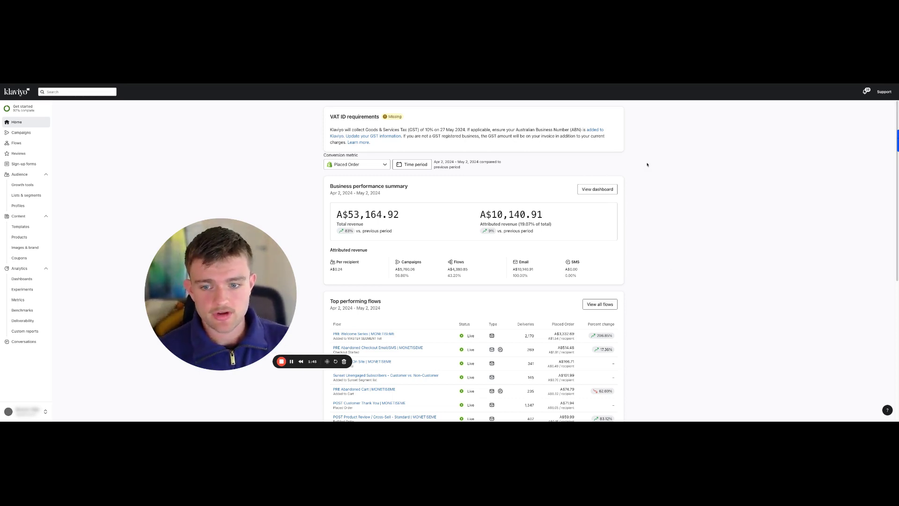
drag(462, 278, 448, 270)
click(653, 233)
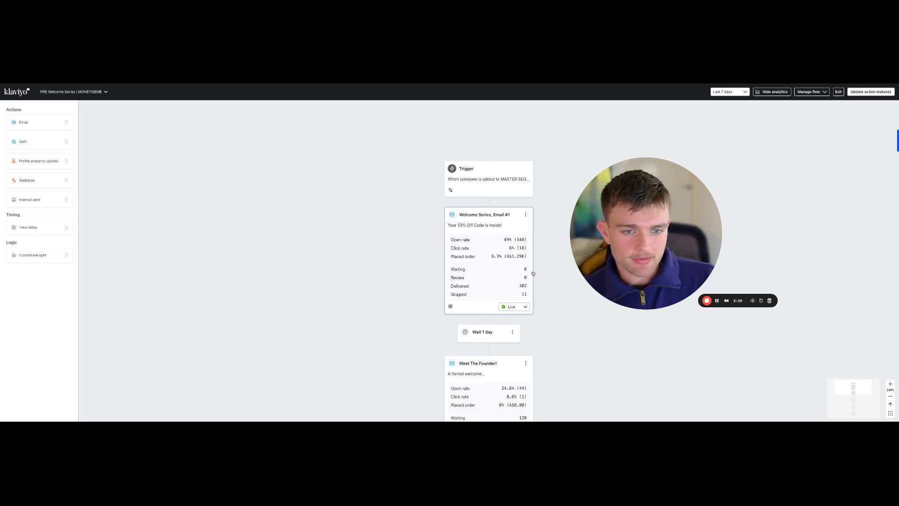
Review the analytics and one-day delays of each email in the PRE Welcome Series flow, through to the final code reminder
scroll(576, 330, down, 1)
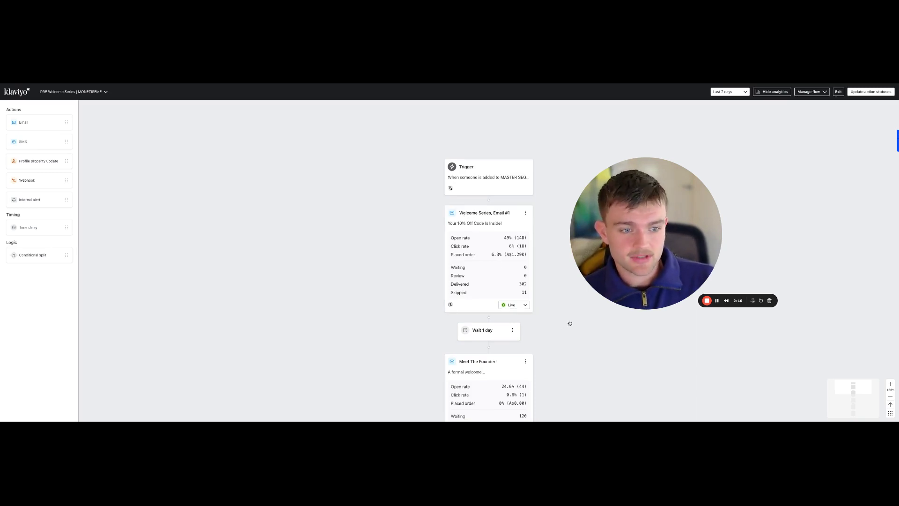
scroll(567, 327, down, 3)
scroll(570, 324, down, 5)
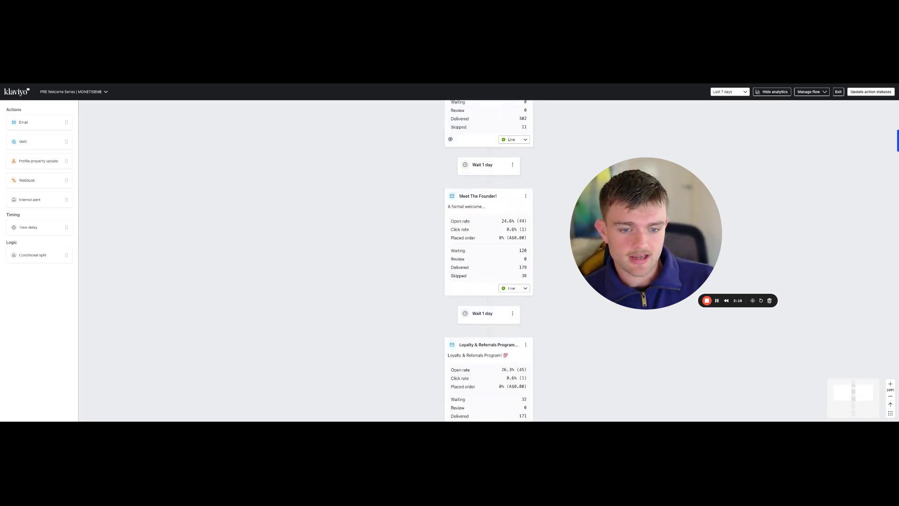
scroll(528, 239, up, 2)
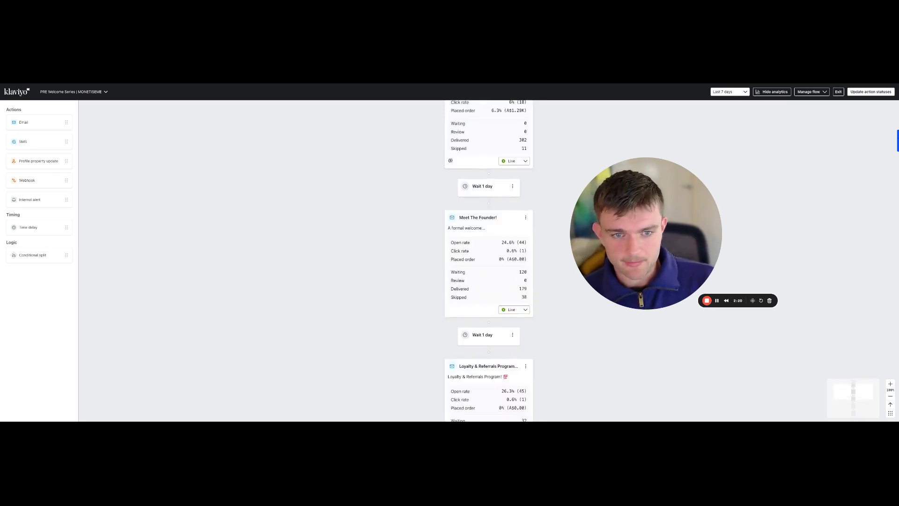
scroll(528, 238, down, 6)
scroll(500, 256, down, 7)
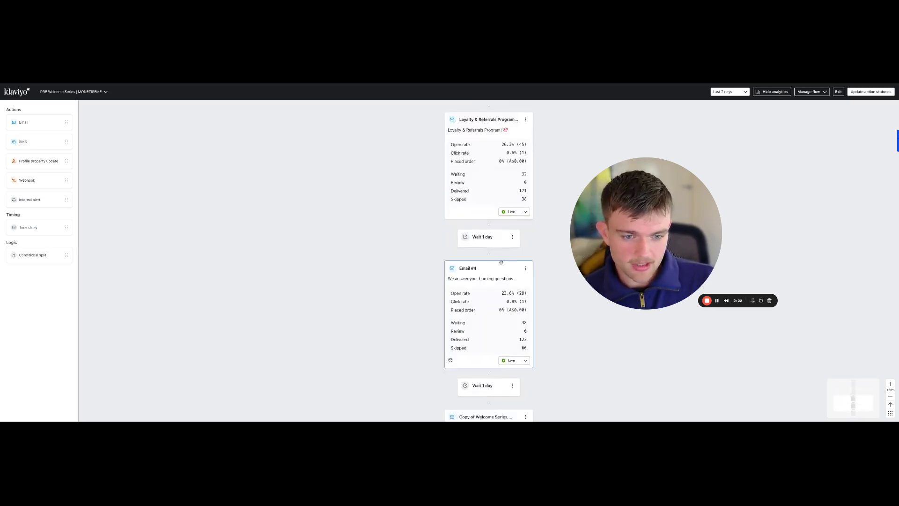
scroll(514, 252, up, 8)
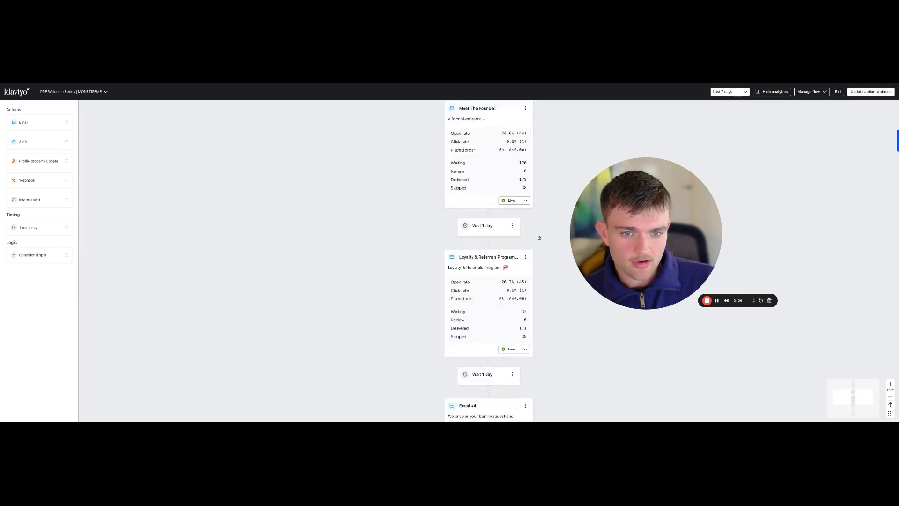
scroll(538, 237, up, 2)
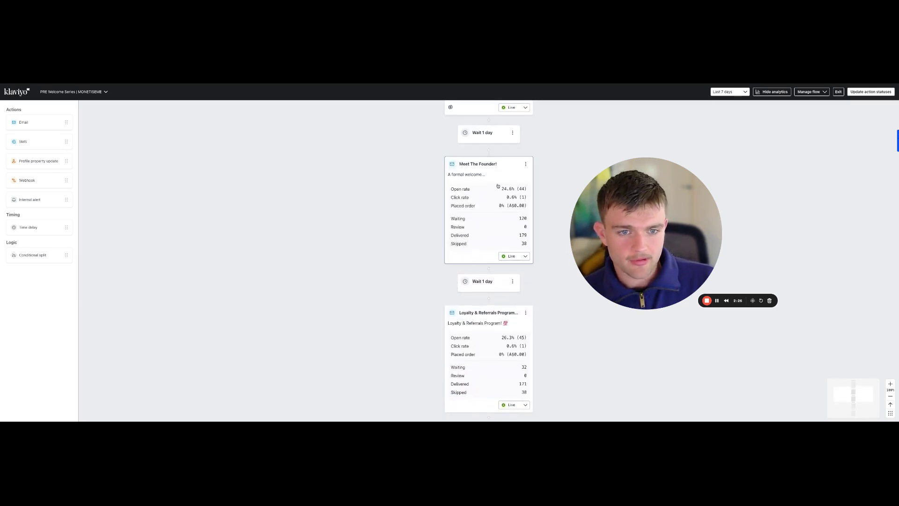
scroll(512, 194, down, 6)
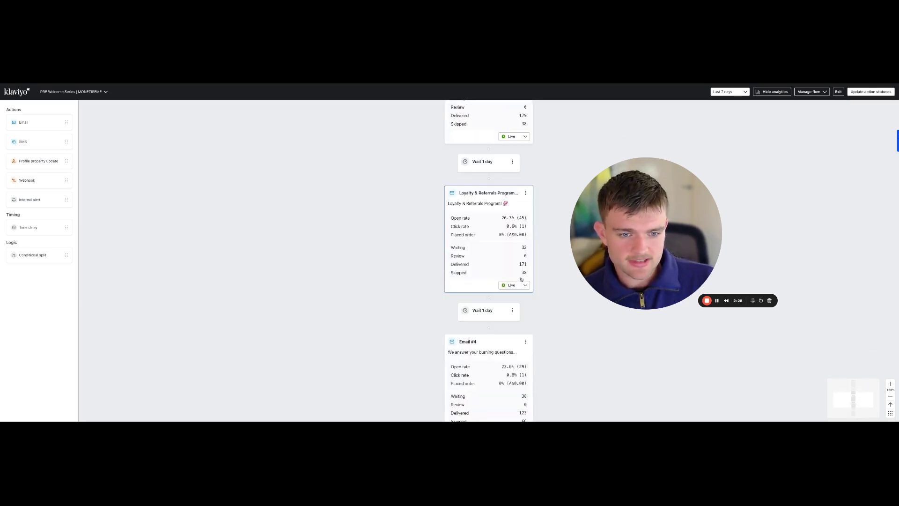
scroll(511, 328, down, 6)
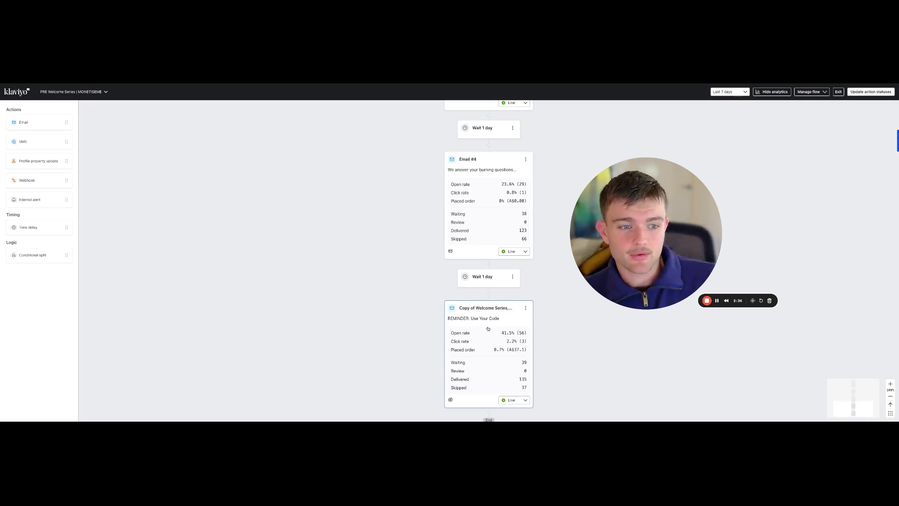
Compare the open, click and placed-order rates of the welcome flow's middle emails, ending back at the trigger and Email #1
scroll(506, 337, up, 5)
scroll(486, 317, up, 2)
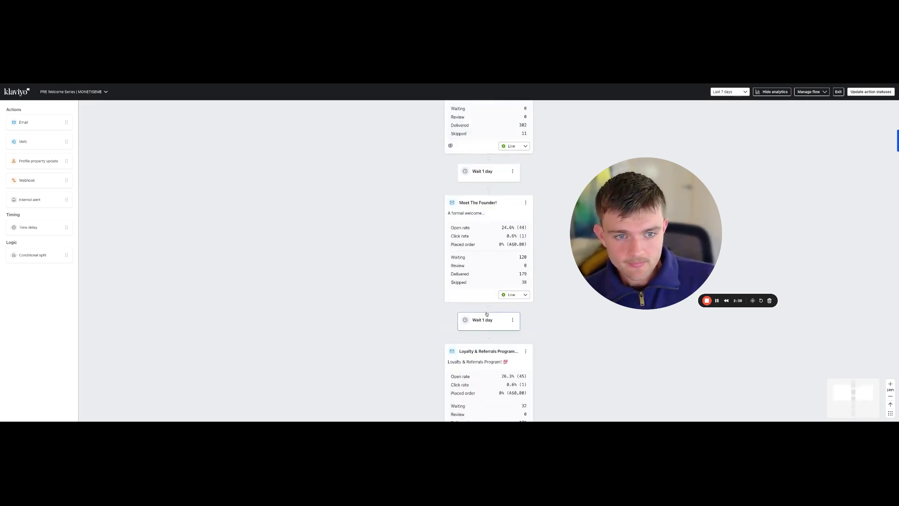
scroll(486, 315, down, 3)
scroll(485, 297, up, 1)
scroll(486, 297, up, 1)
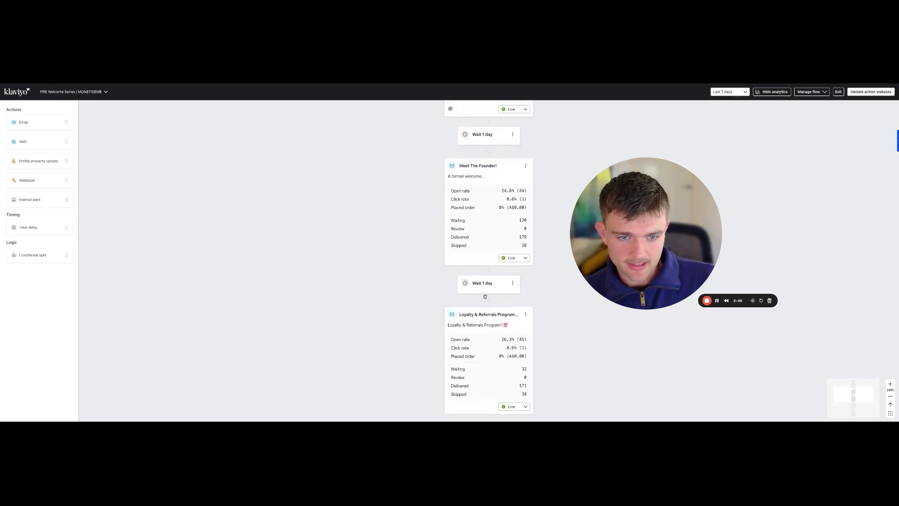
scroll(491, 281, down, 5)
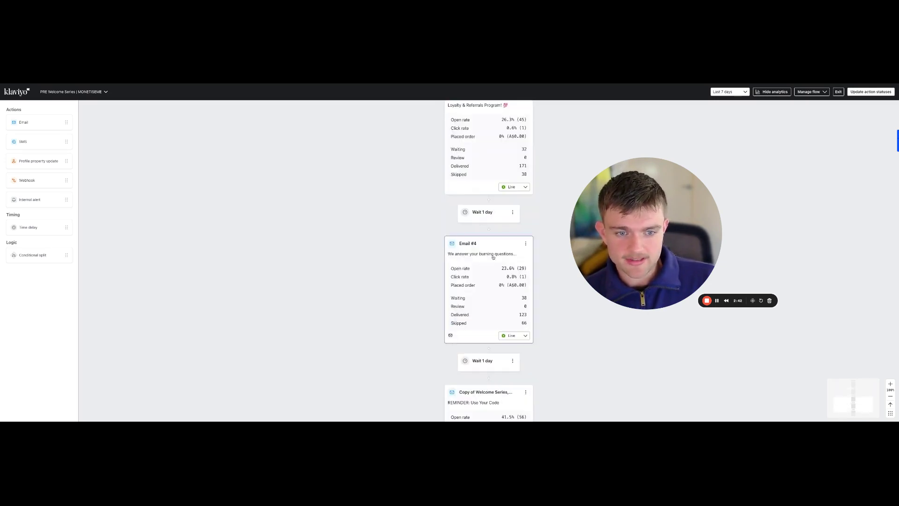
scroll(499, 267, up, 4)
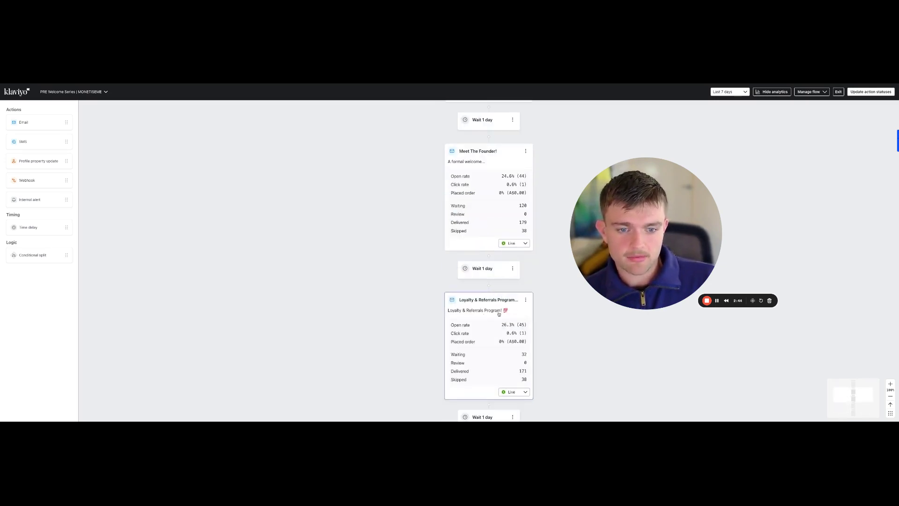
scroll(518, 192, up, 1)
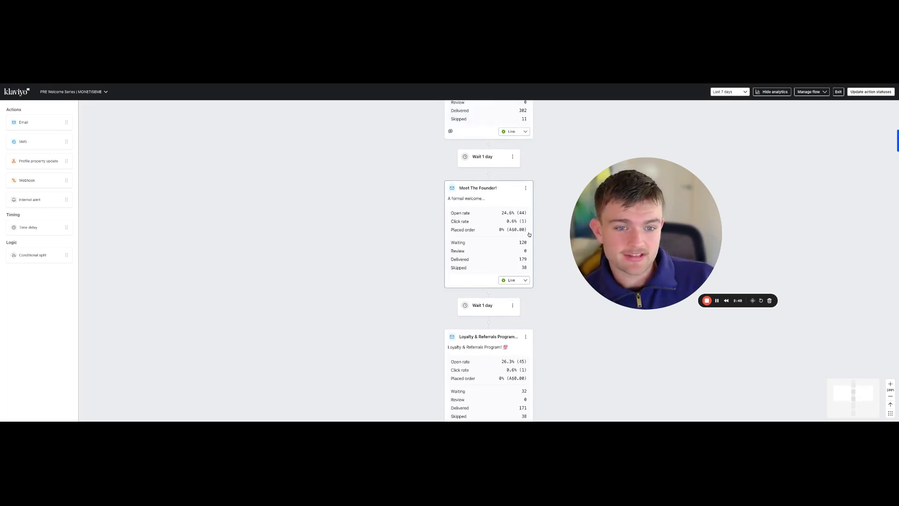
scroll(514, 224, up, 1)
scroll(514, 233, down, 2)
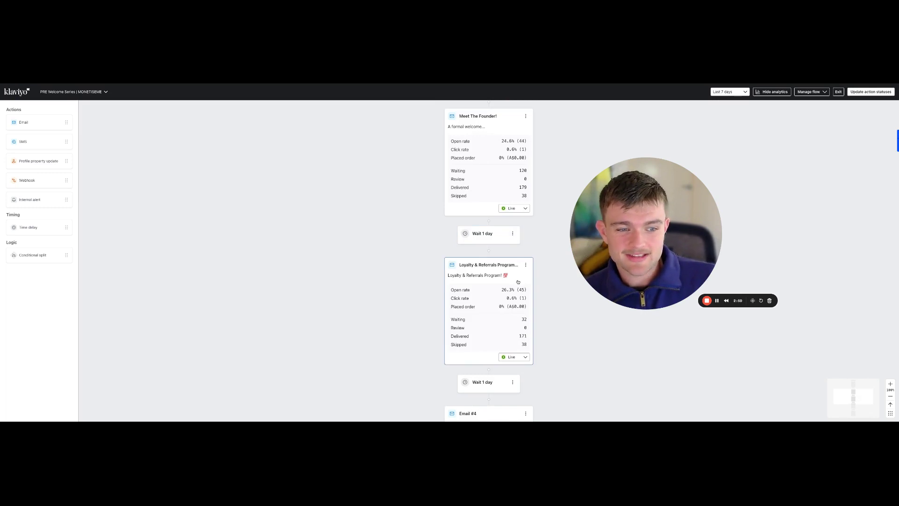
scroll(518, 284, down, 2)
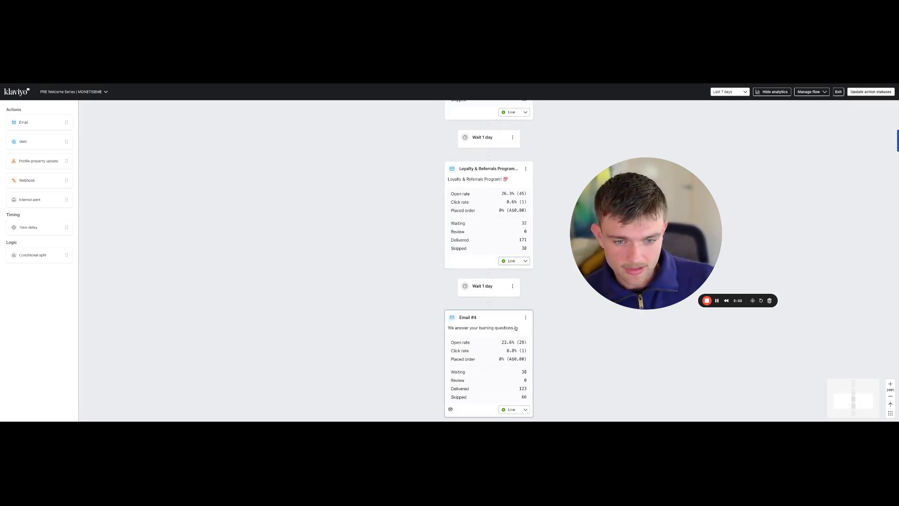
scroll(571, 120, up, 5)
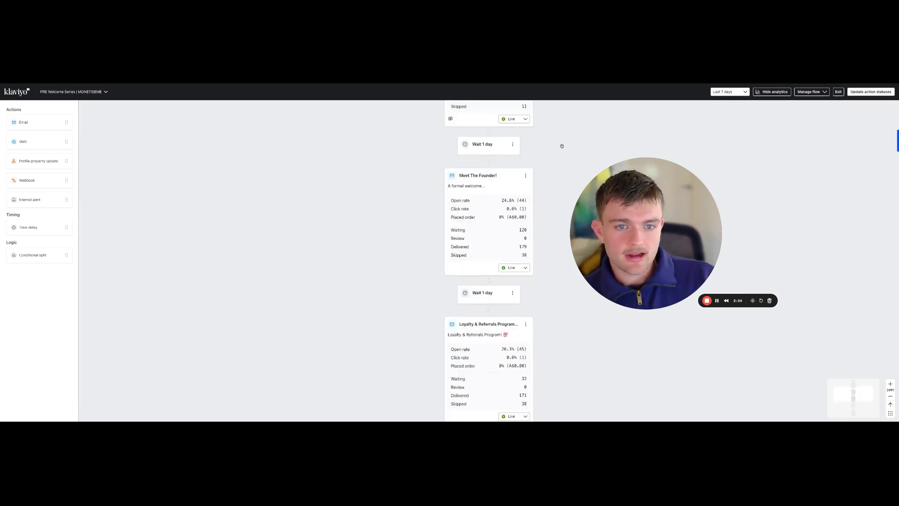
scroll(563, 150, up, 3)
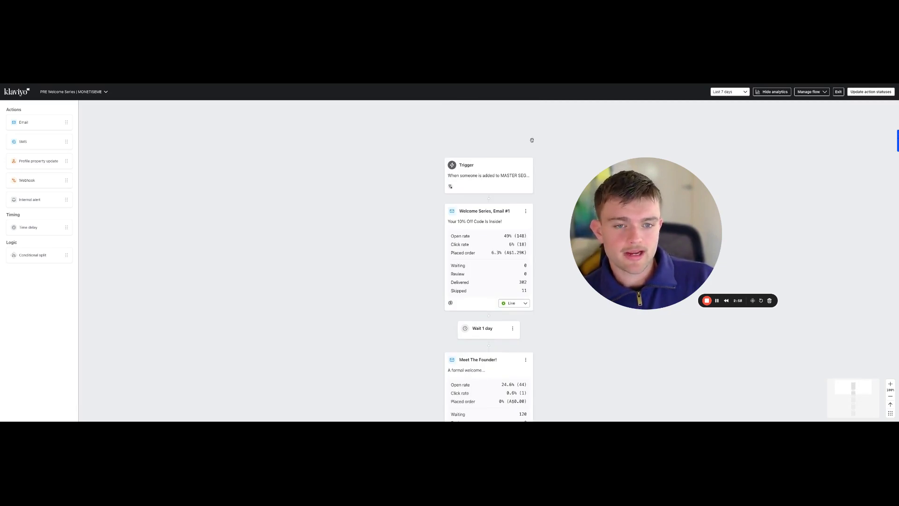
scroll(532, 138, down, 1)
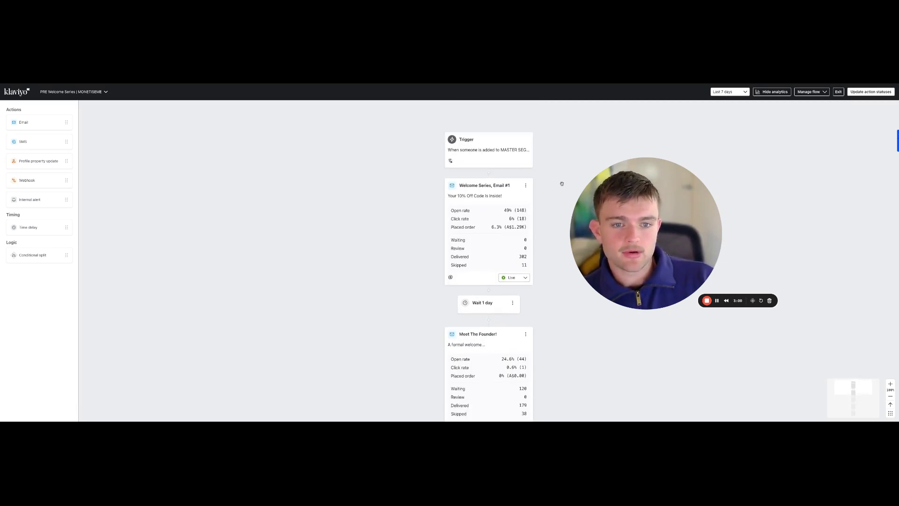
scroll(557, 183, up, 2)
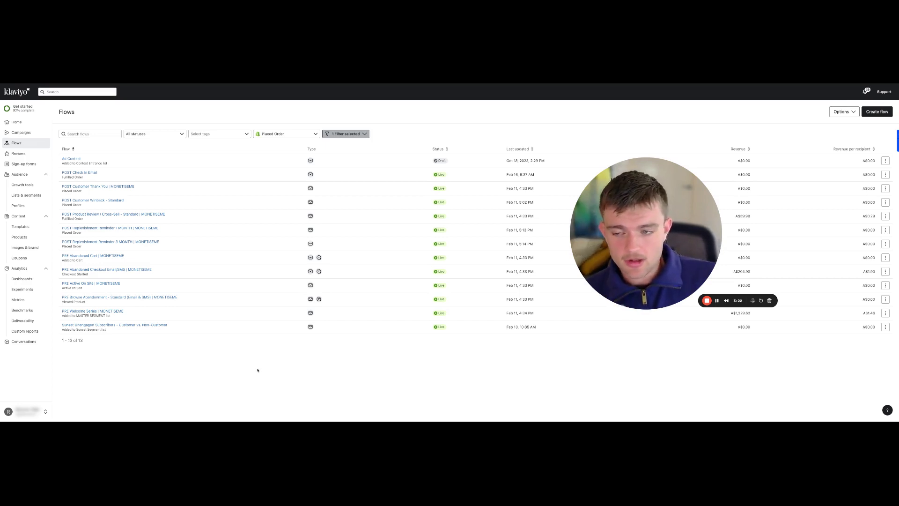
click(716, 301)
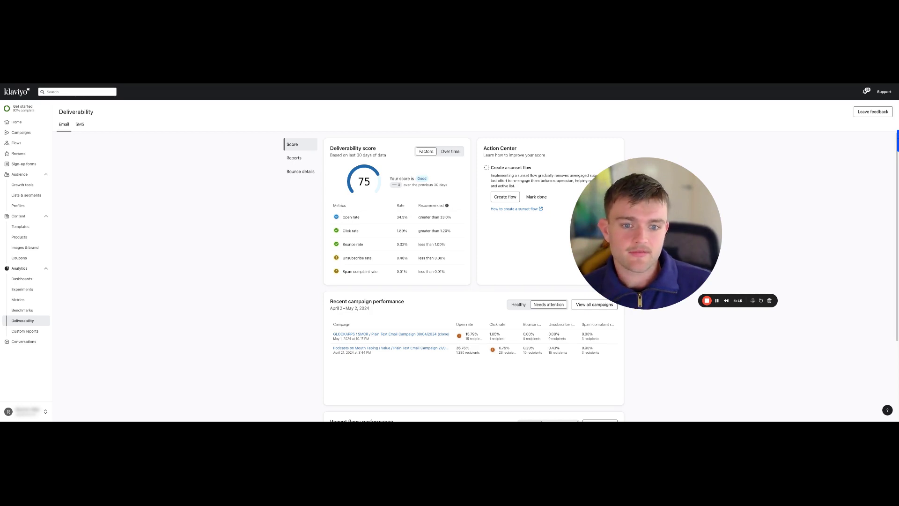
Examine the campaigns and flows needing attention on the Deliverability page, focusing on the PRE Active On Site flow's unsubscribe rate
scroll(492, 271, down, 3)
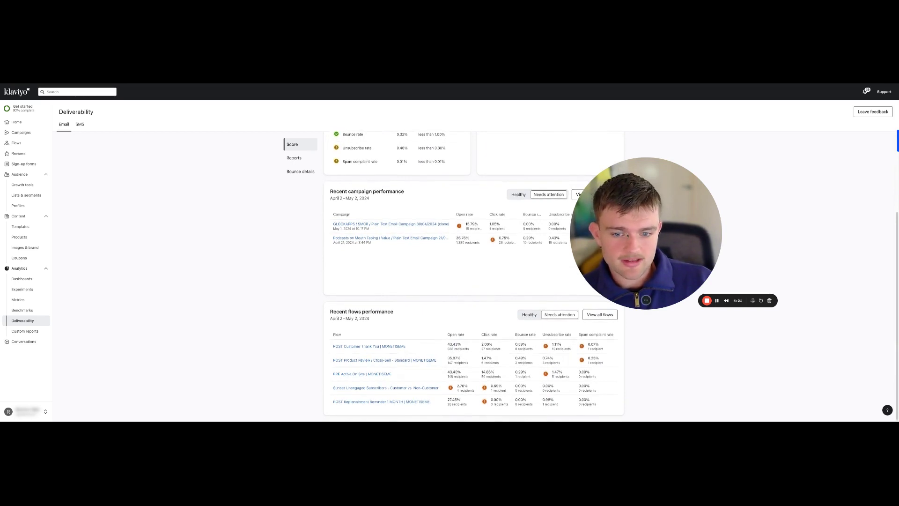
drag(625, 232, 643, 223)
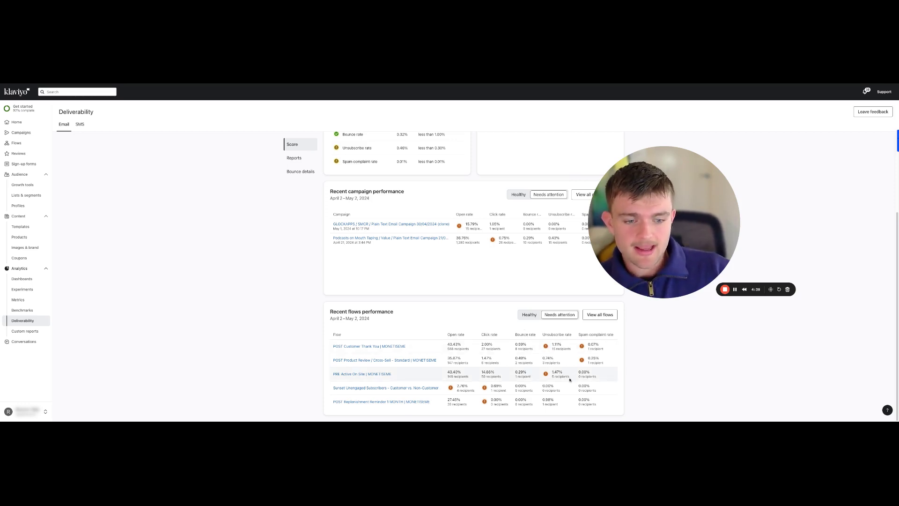
drag(572, 378, 551, 371)
click(675, 361)
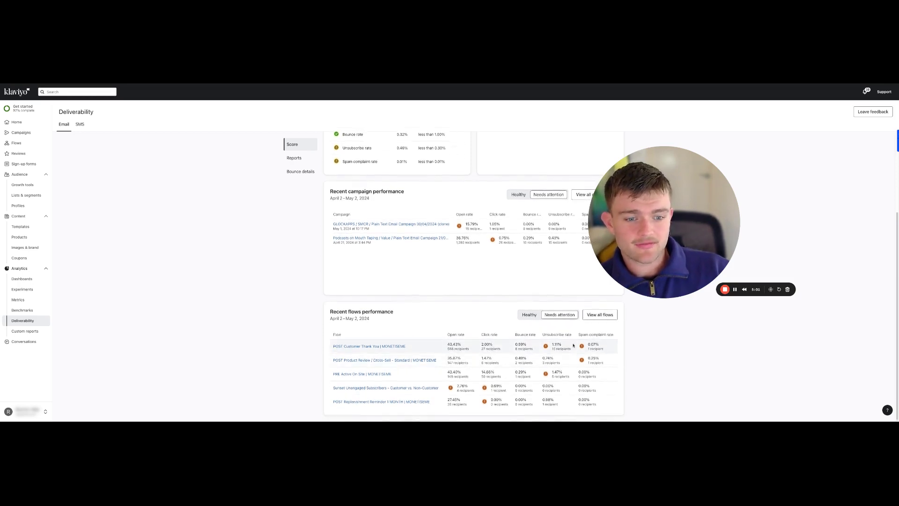
Review the deliverability score factors, comparing the open, click, bounce, unsubscribe and spam complaint rates with their recommended values
scroll(573, 346, up, 1)
scroll(571, 347, up, 1)
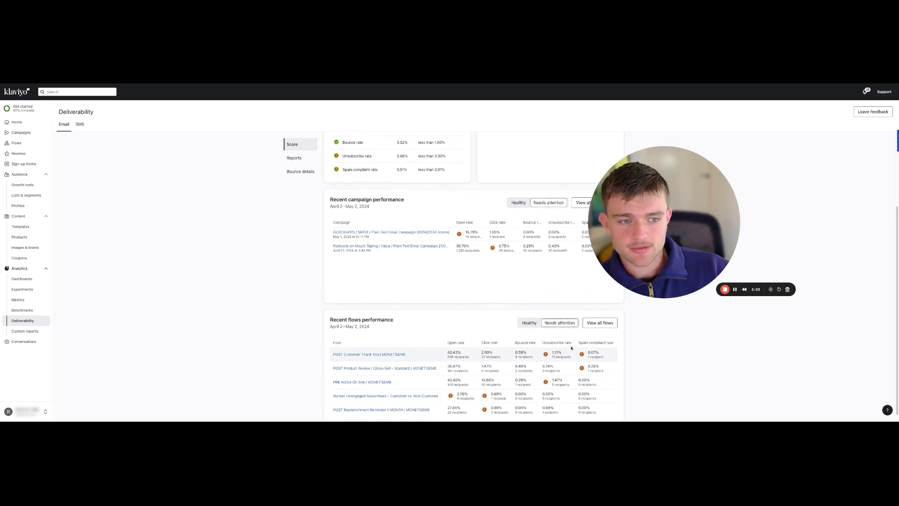
scroll(485, 304, up, 5)
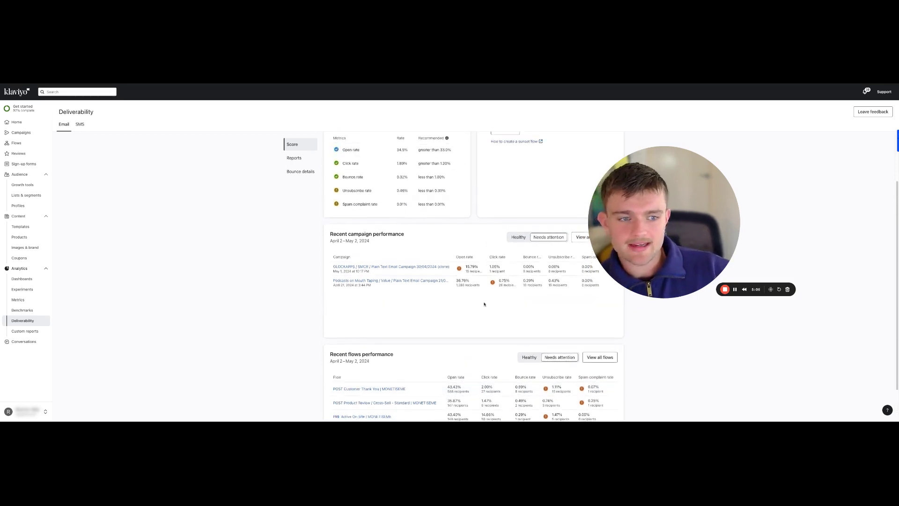
scroll(484, 305, up, 3)
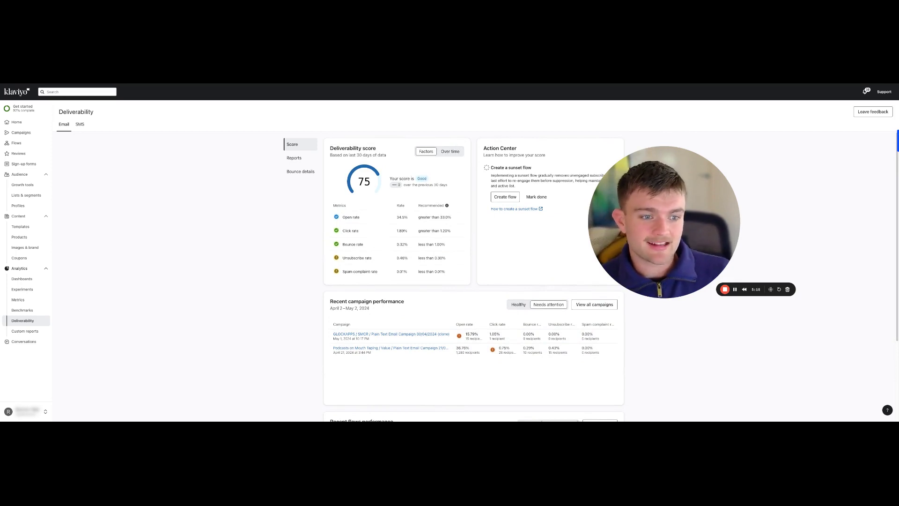
scroll(507, 321, down, 3)
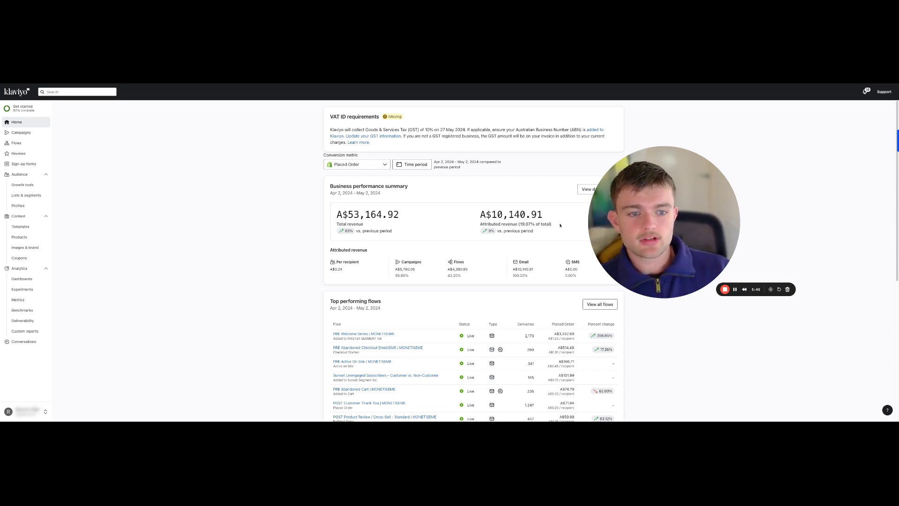
Check the attributed revenue and its flows share on the Home dashboard, plus the PRE Welcome Series row among the top performing flows
drag(560, 226, 485, 214)
mouse_move(471, 275)
mouse_down()
mouse_move(444, 270)
mouse_move(475, 273)
mouse_up()
click(446, 270)
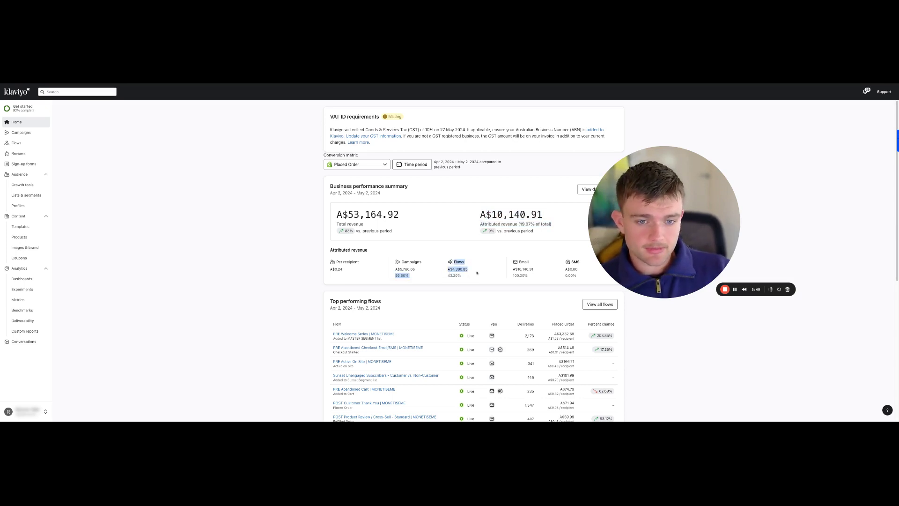
click(475, 274)
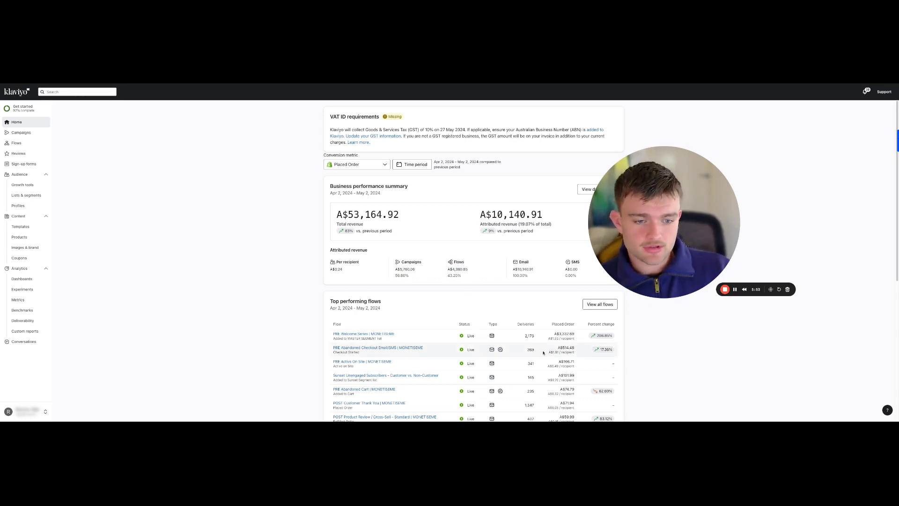
drag(523, 336, 575, 332)
click(506, 305)
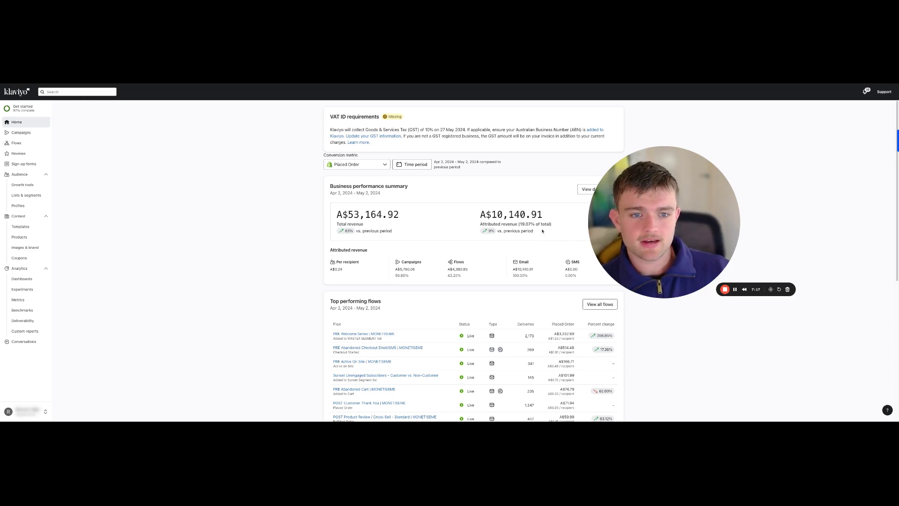
Re-examine the total attributed revenue against its breakdown into campaigns and flows in the business performance summary
drag(551, 225, 462, 280)
click(478, 278)
click(442, 260)
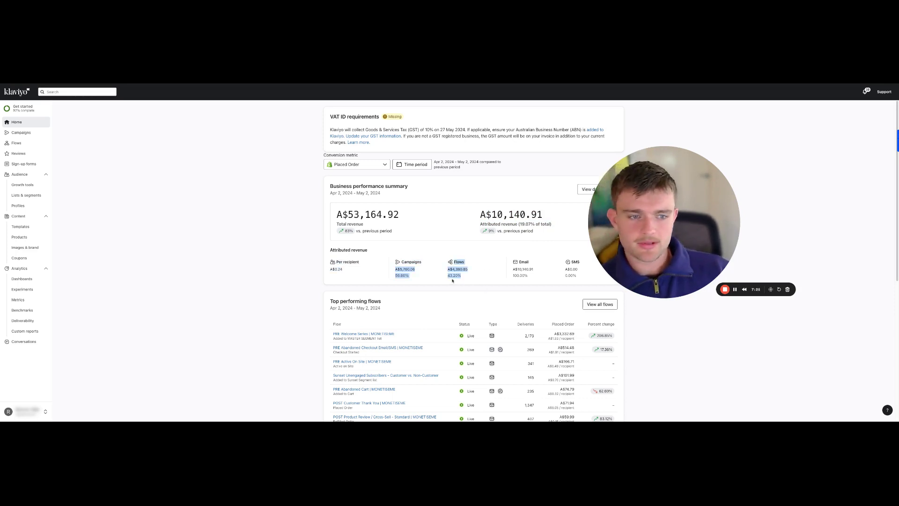
click(404, 262)
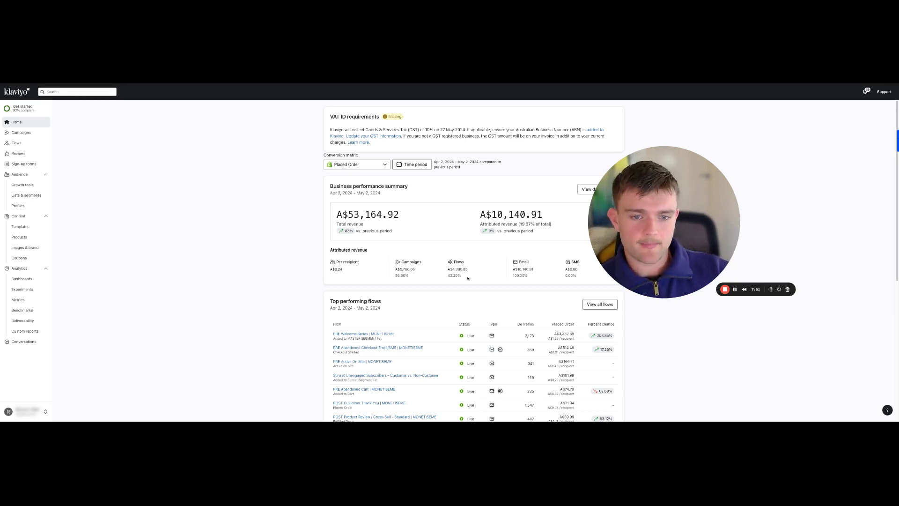
drag(467, 279, 480, 211)
click(429, 224)
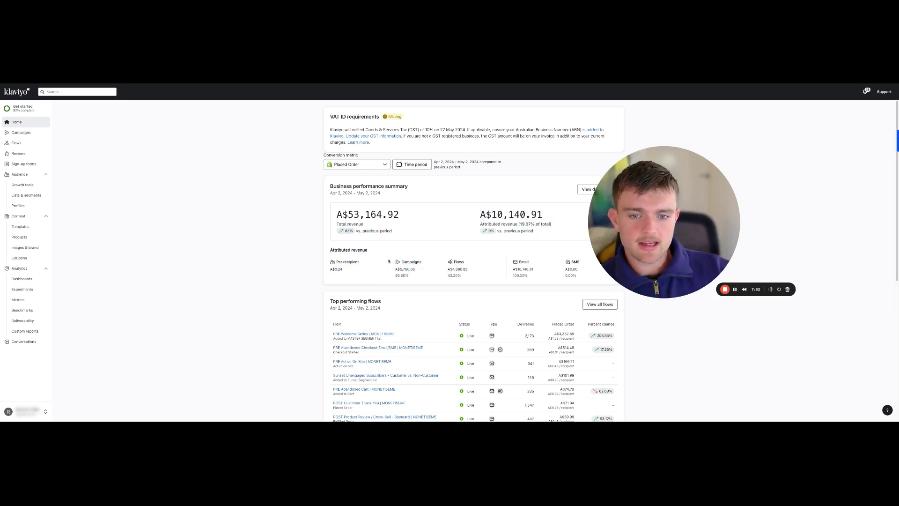
drag(388, 261, 467, 277)
click(468, 275)
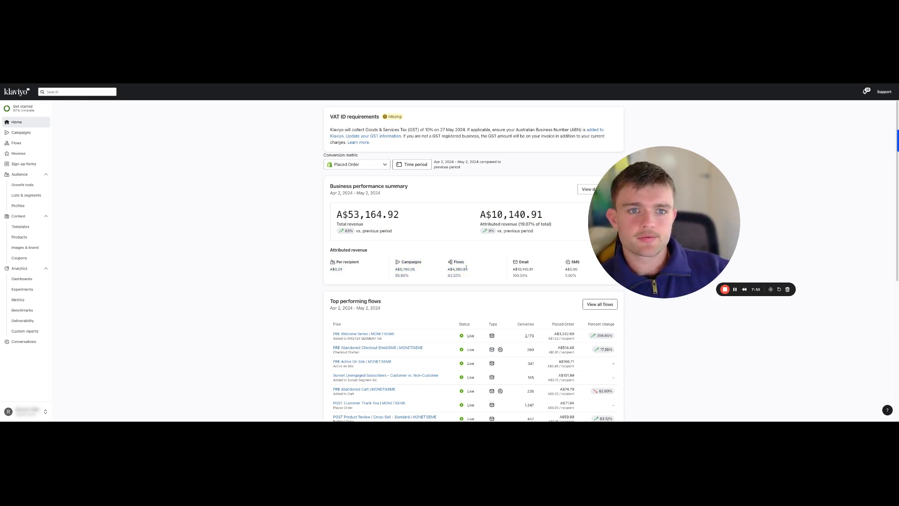